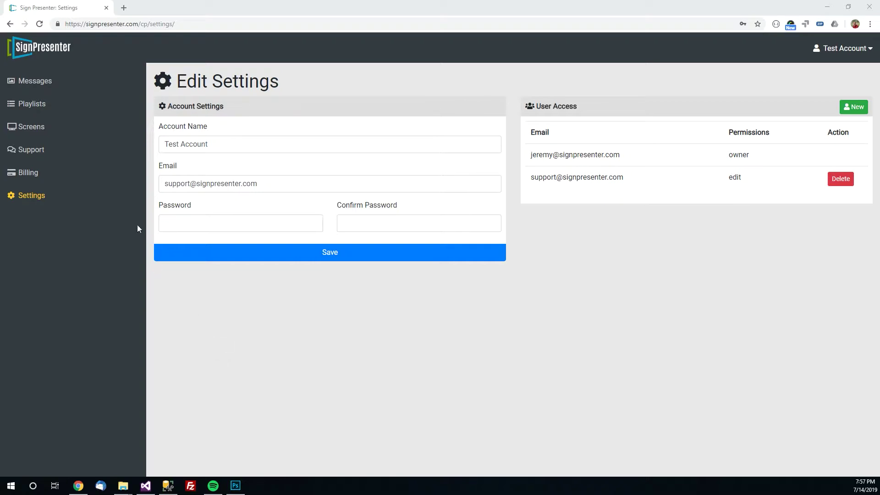
Open the Weather message (zip 90210, Beverly Hills Area) from the Messages list for editing
{"action": "left_click", "coordinate": [39, 84]}
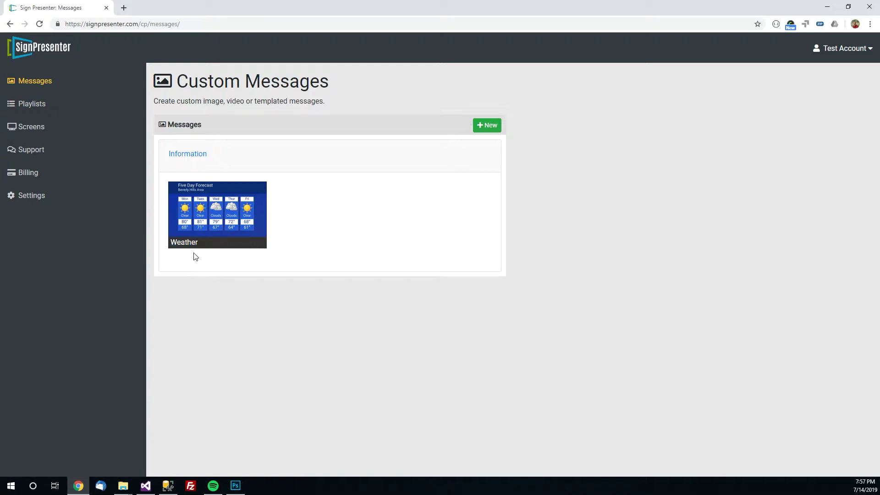
{"action": "left_click", "coordinate": [239, 238]}
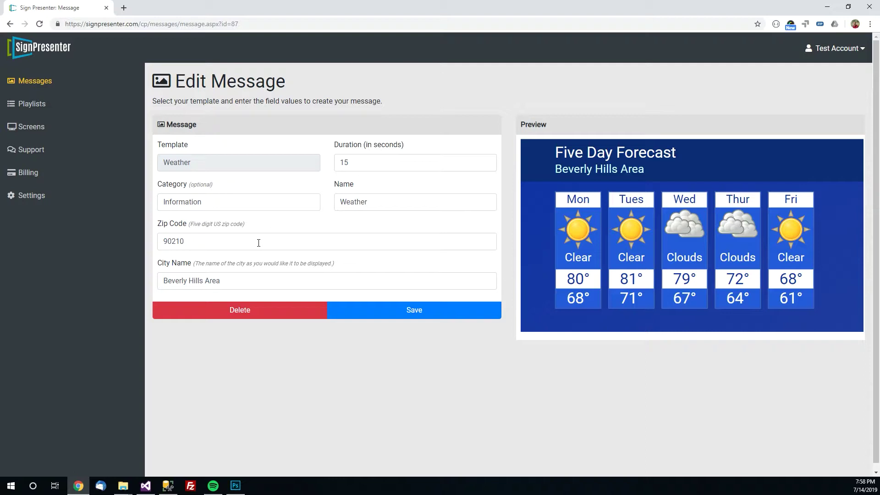
Change the Weather message to zip code 74012 and city name 'Tulsa Area Weather', then save it
{"action": "left_click_drag", "start_coordinate": [258, 243], "coordinate": [139, 240]}
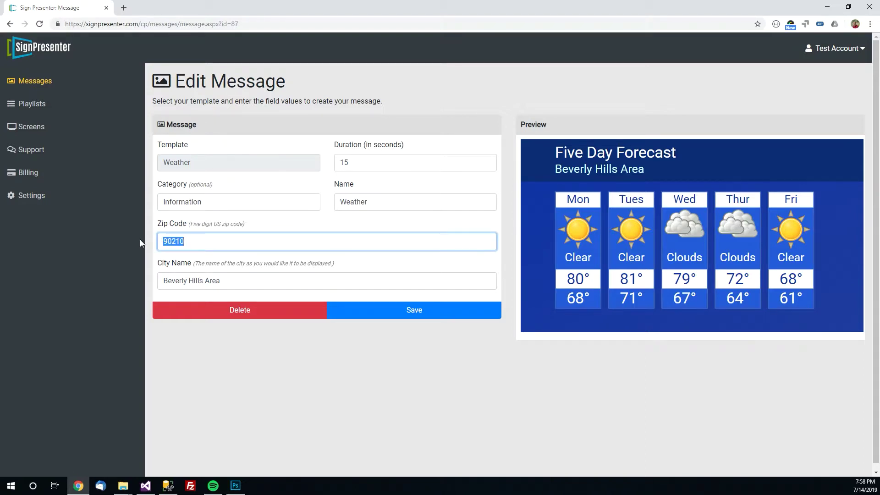
{"action": "type", "text": "74012"}
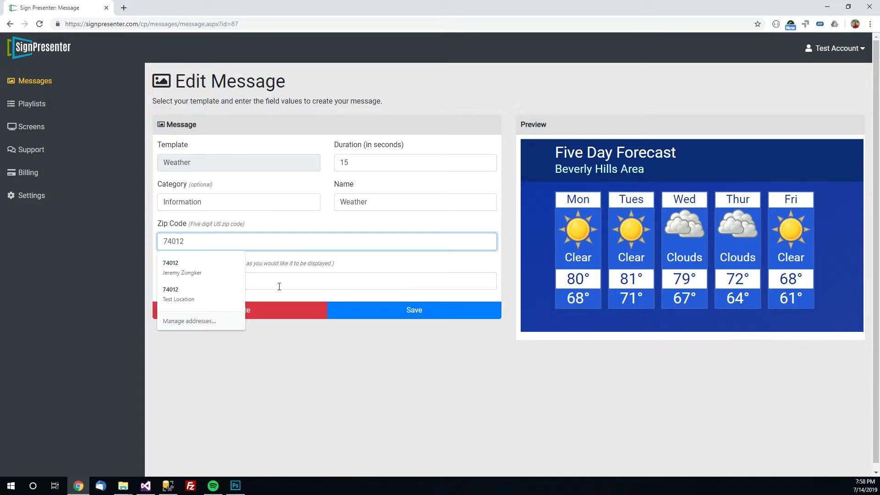
{"action": "left_click", "coordinate": [277, 281]}
{"action": "left_click_drag", "start_coordinate": [276, 282], "coordinate": [147, 281]}
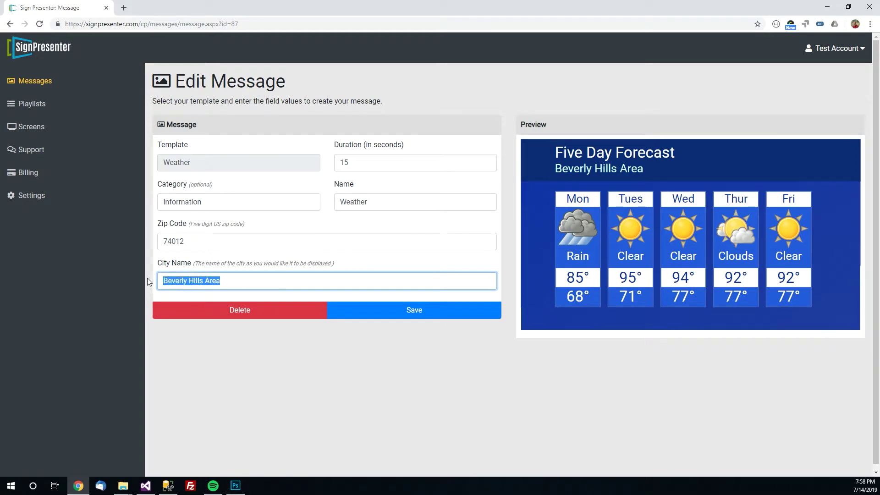
{"action": "type", "text": "Tulsa Are"}
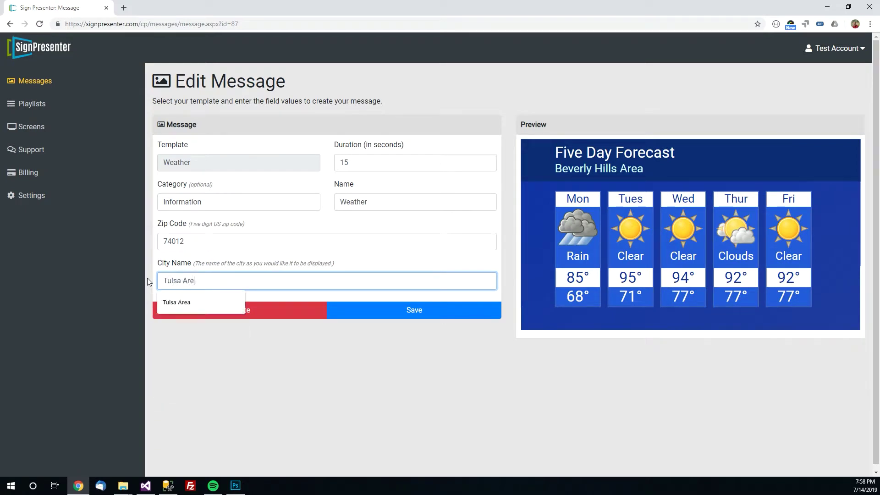
{"action": "type", "text": "a Weath"}
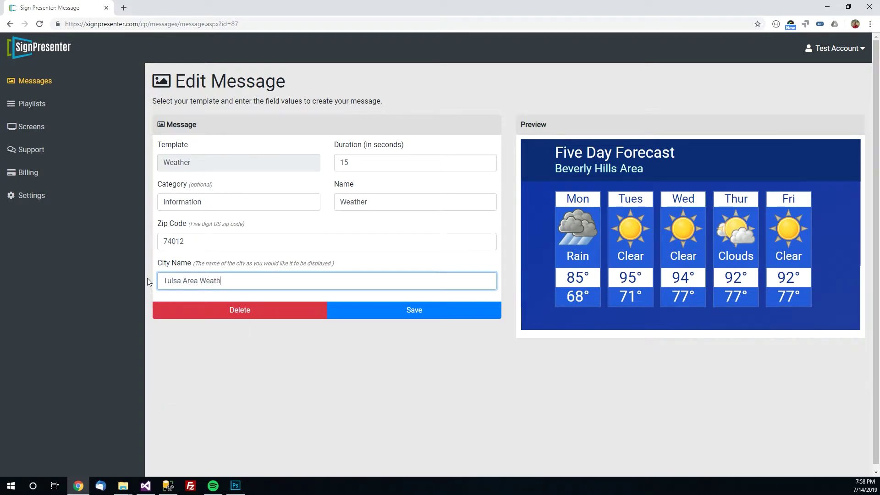
{"action": "type", "text": "er"}
{"action": "left_click", "coordinate": [267, 236]}
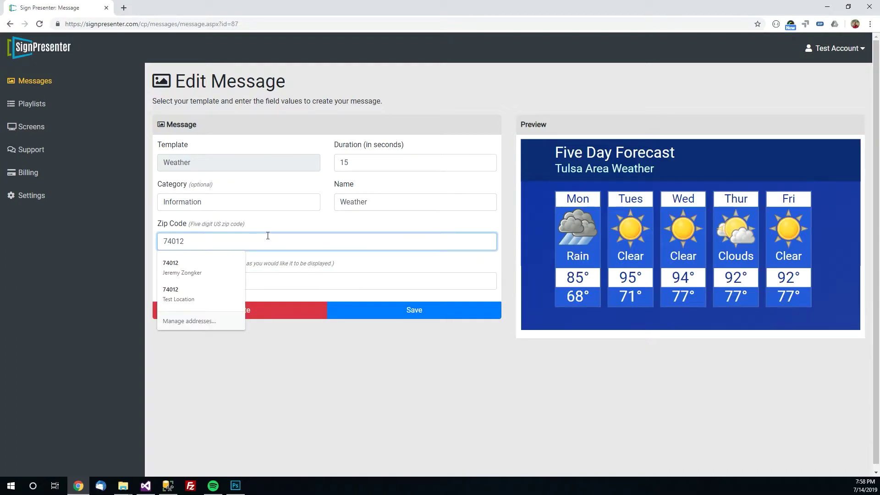
{"action": "left_click", "coordinate": [503, 351]}
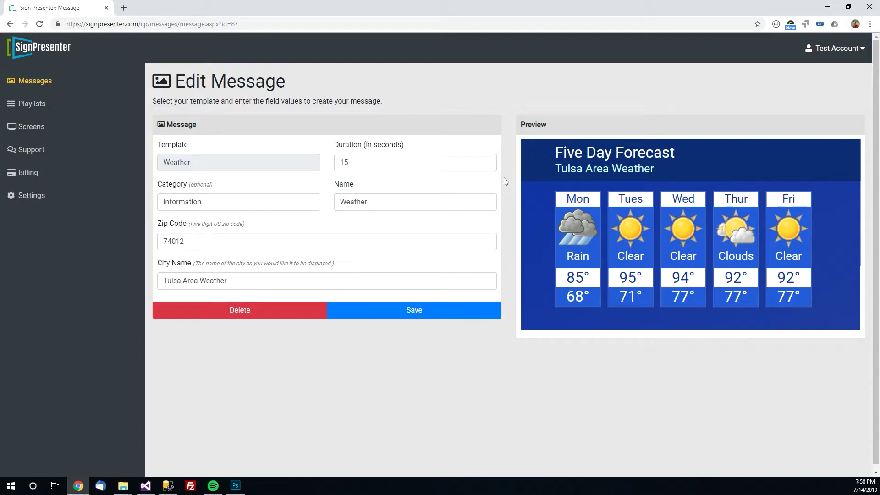
{"action": "left_click", "coordinate": [477, 312]}
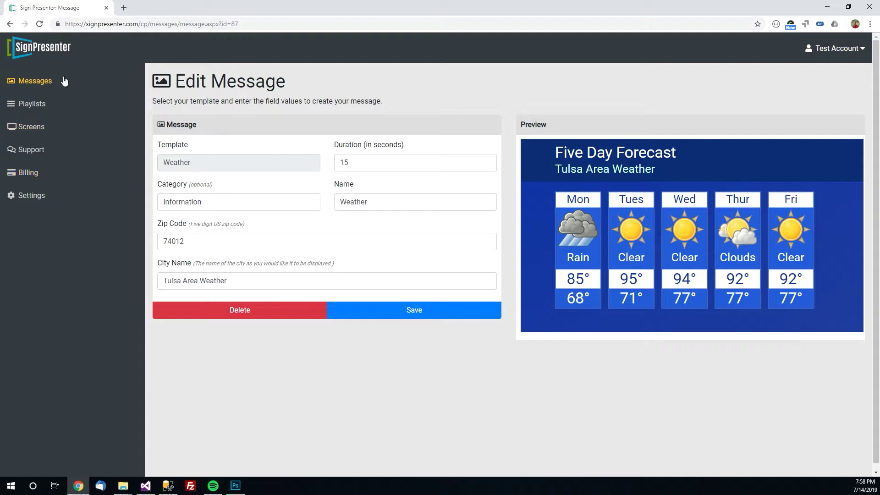
Go back to the Custom Messages list to see the Tulsa Weather thumbnail
{"action": "left_click", "coordinate": [23, 86]}
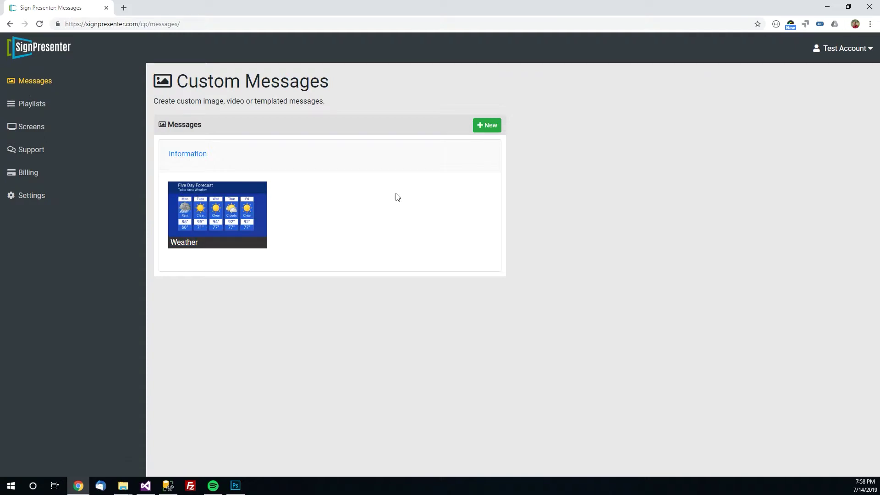
Start a new message, browse the Designer Templates and Feeds options, and pick Simple Image
{"action": "left_click", "coordinate": [488, 126]}
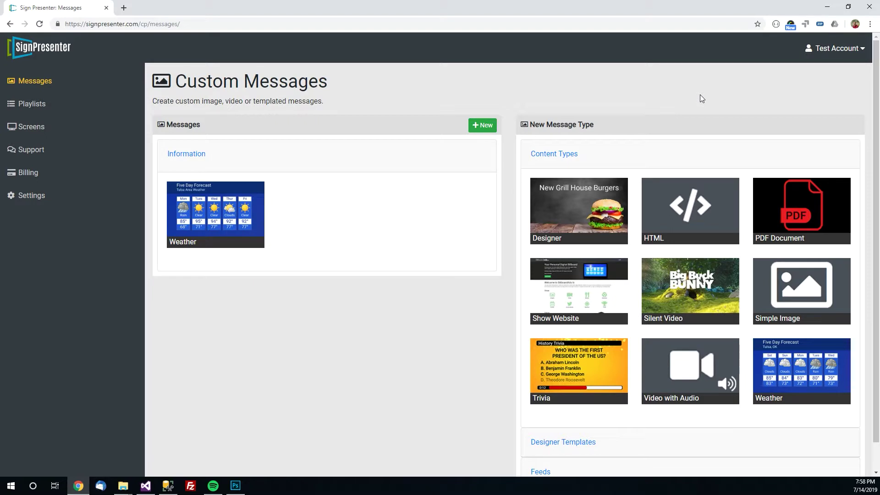
{"action": "scroll", "coordinate": [699, 99], "scroll_direction": "down", "scroll_amount": 1}
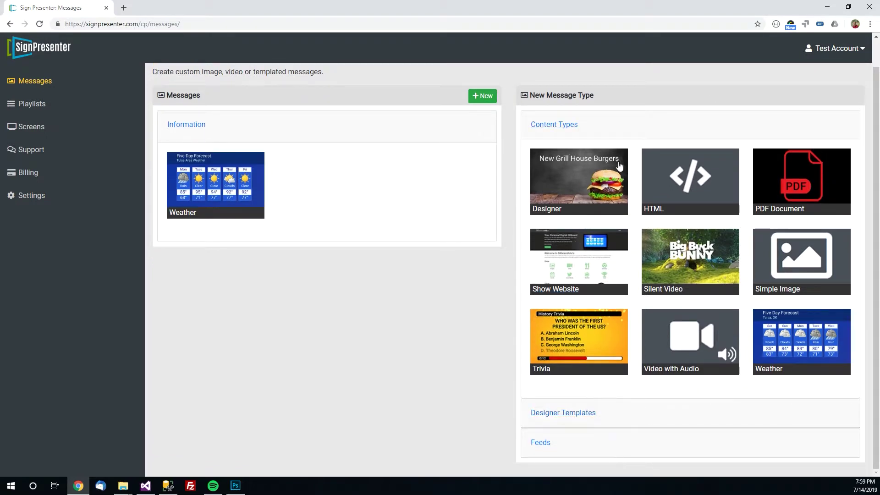
{"action": "left_click", "coordinate": [570, 417]}
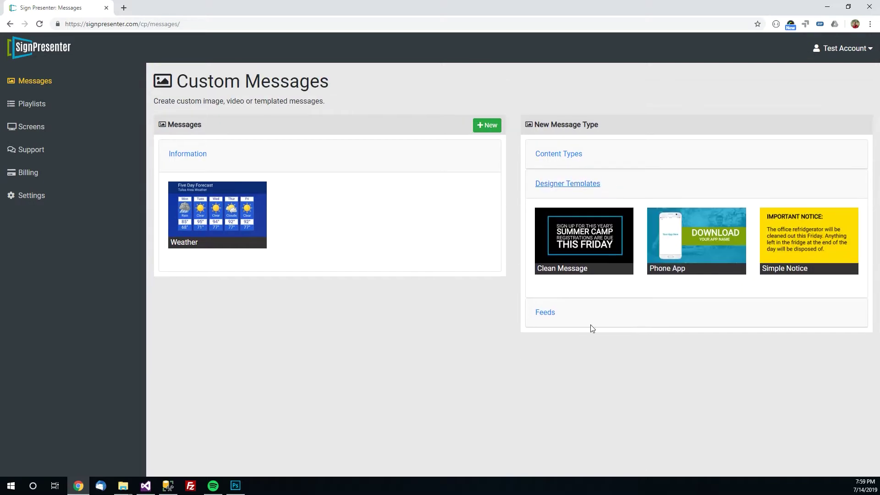
{"action": "left_click", "coordinate": [583, 309]}
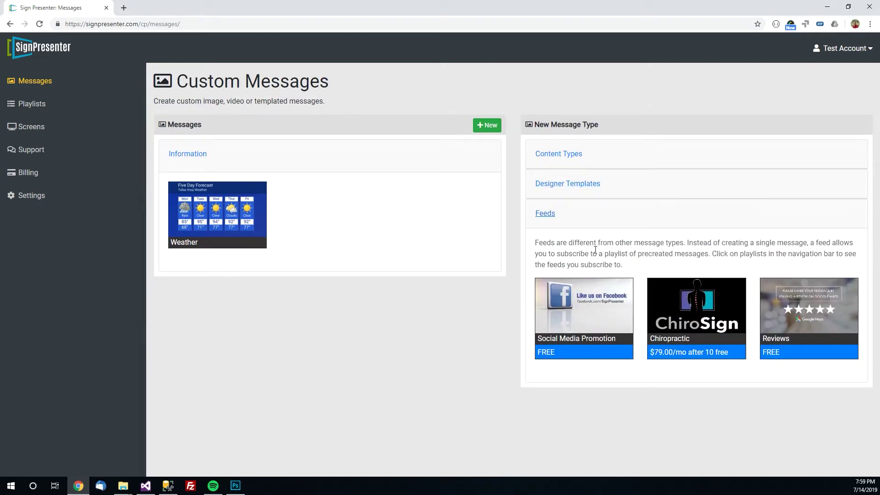
{"action": "left_click", "coordinate": [604, 160]}
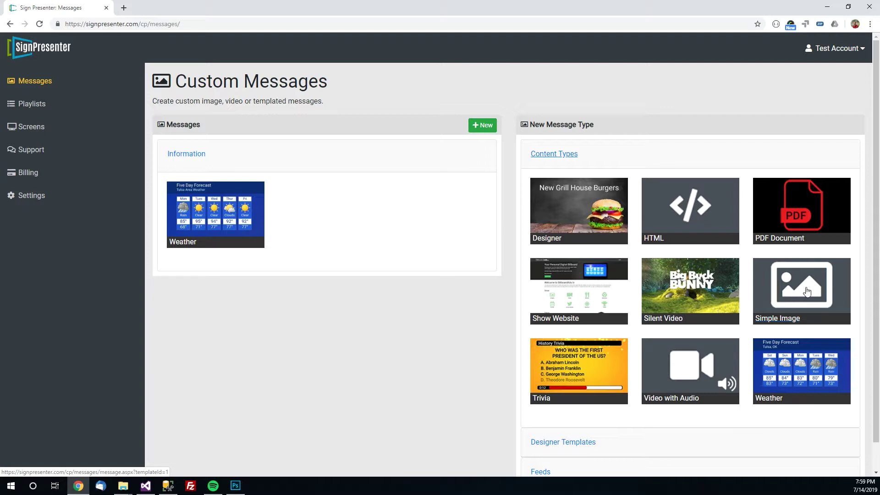
{"action": "left_click", "coordinate": [805, 297]}
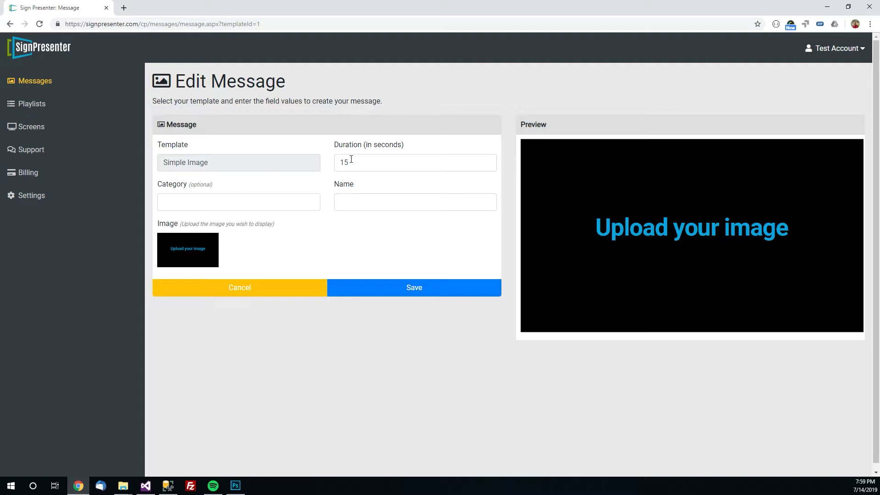
Put the new message in the Information category and name it 'First Message'
{"action": "left_click", "coordinate": [281, 203]}
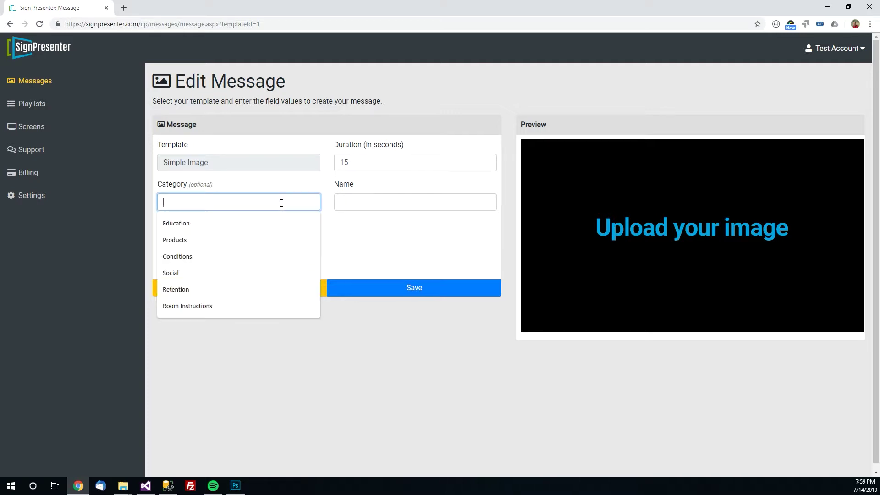
{"action": "type", "text": "I"}
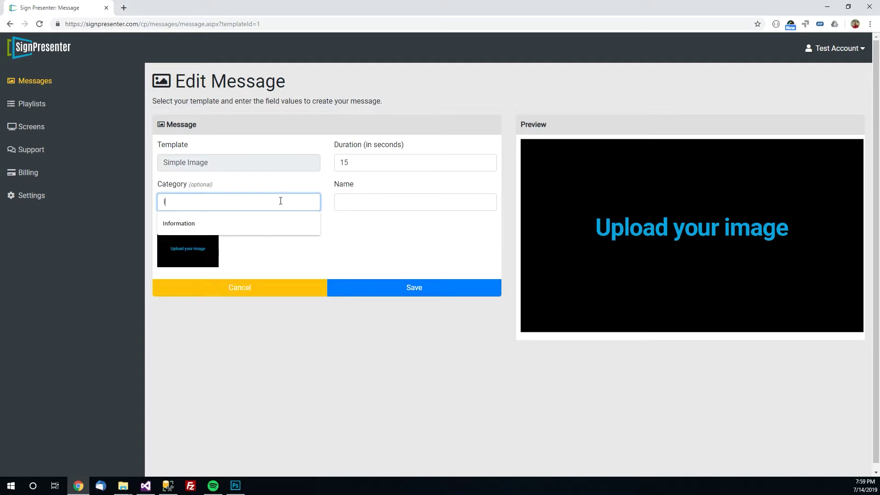
{"action": "left_click", "coordinate": [288, 222]}
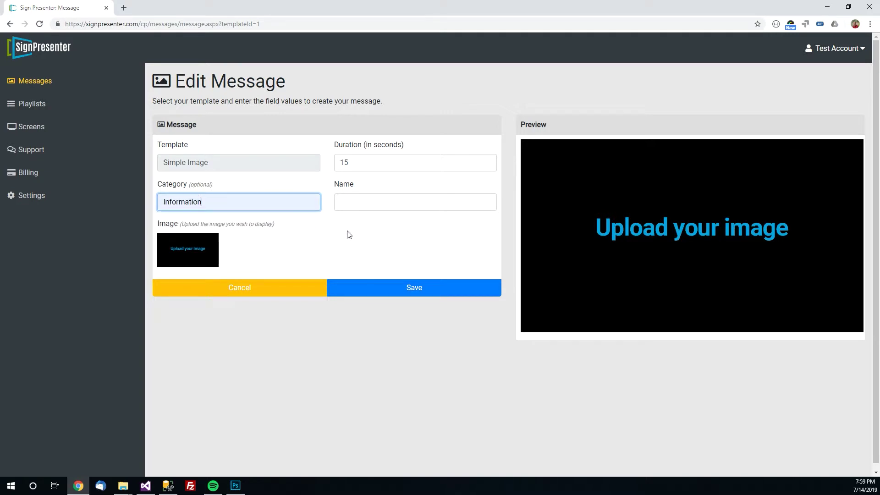
{"action": "left_click", "coordinate": [375, 206]}
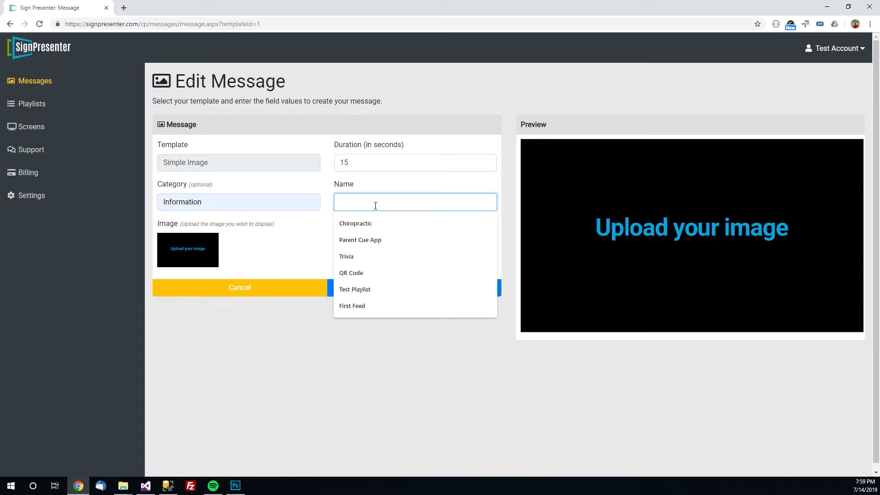
{"action": "type", "text": "First"}
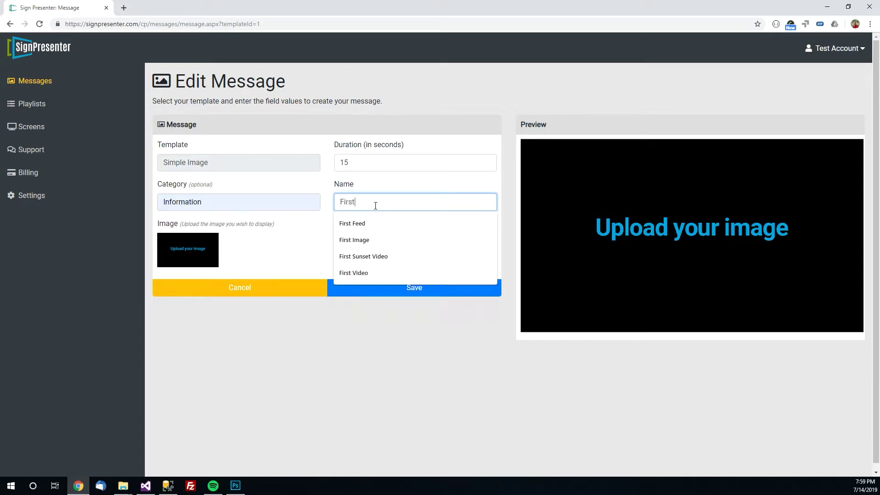
{"action": "type", "text": " Message"}
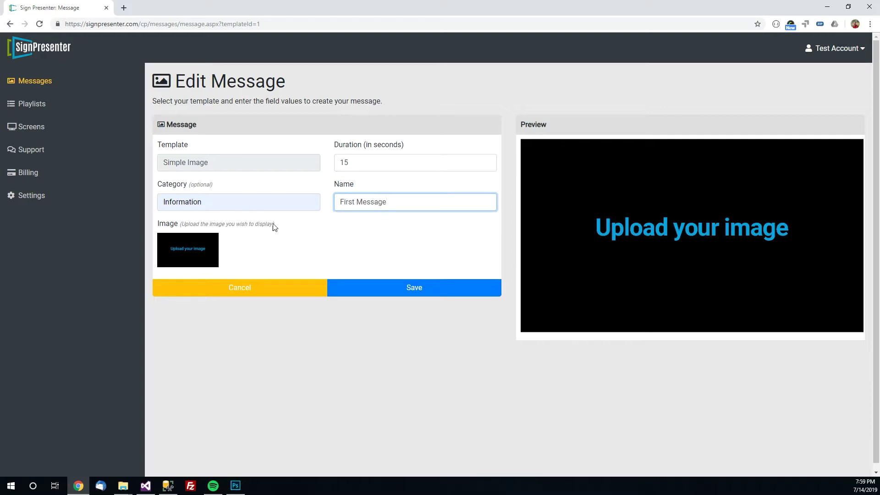
{"action": "left_click", "coordinate": [304, 235]}
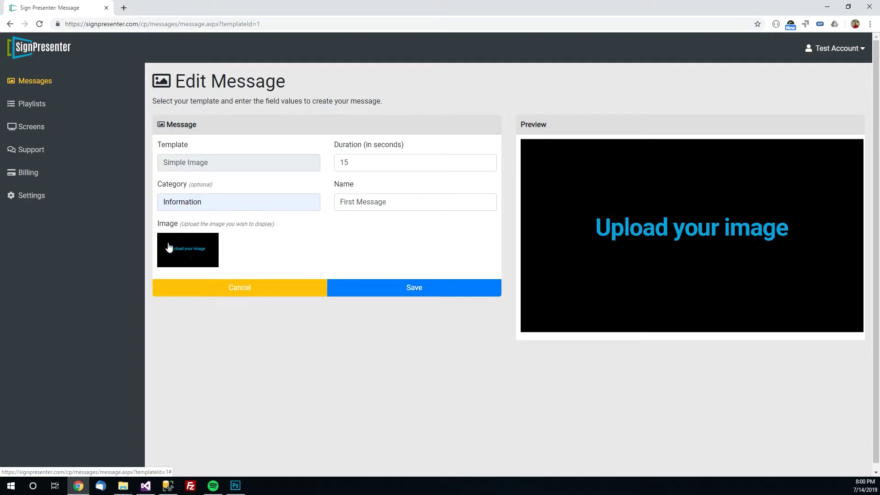
{"action": "left_click", "coordinate": [188, 258]}
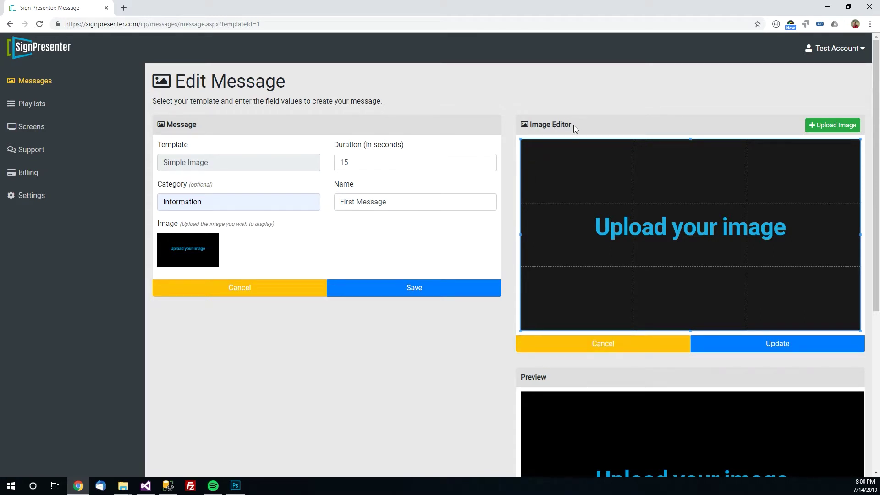
Upload MadeYouLook.jpg, adjust its crop box, and apply it as the message image
{"action": "left_click", "coordinate": [832, 128]}
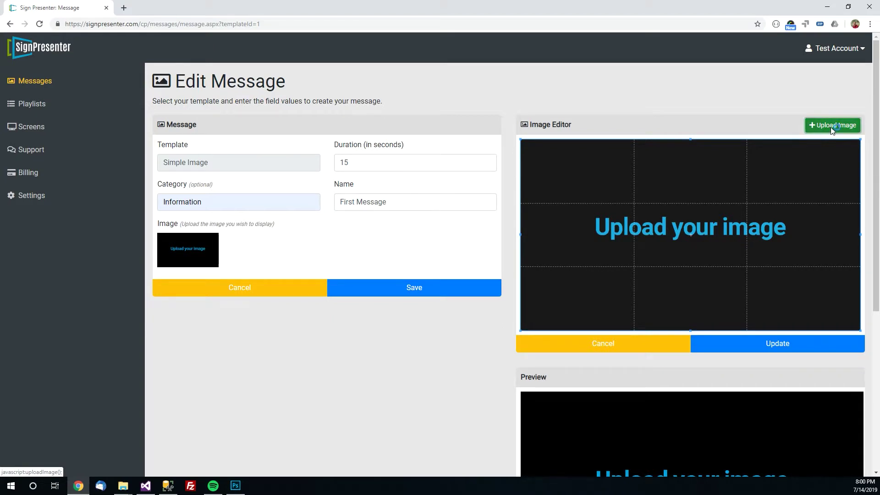
{"action": "double_click", "coordinate": [114, 63]}
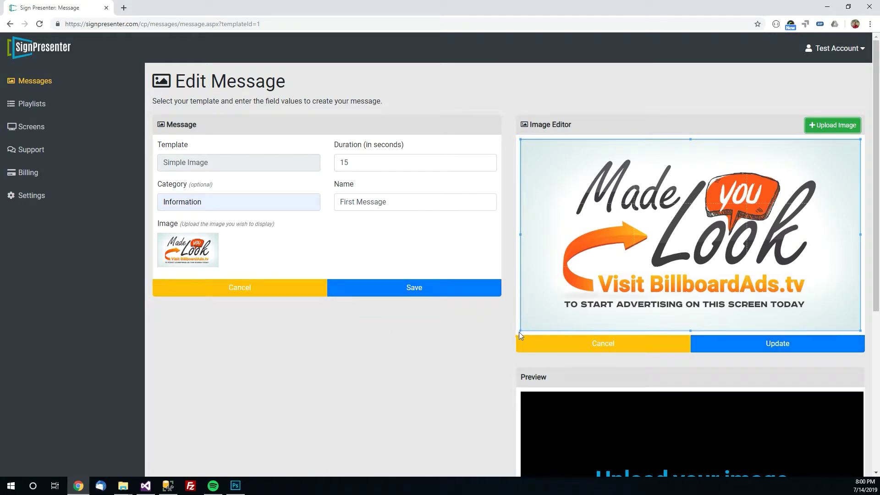
{"action": "left_click_drag", "start_coordinate": [520, 330], "coordinate": [553, 312]}
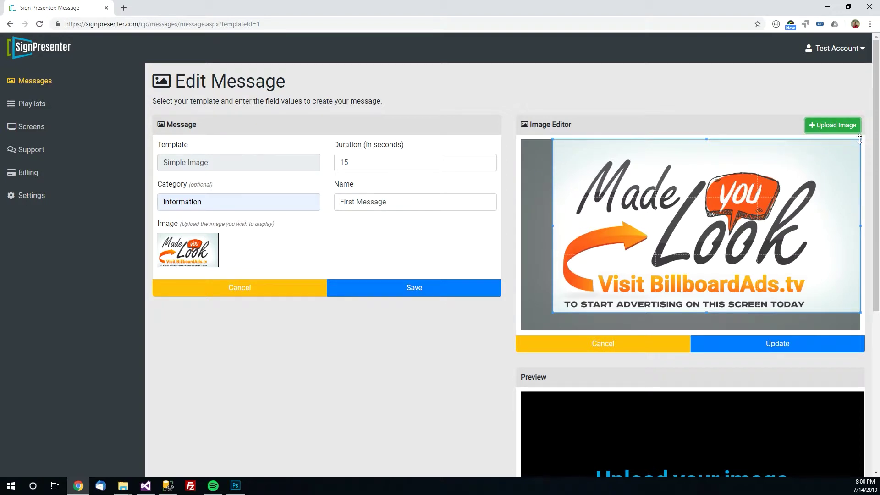
{"action": "left_click_drag", "start_coordinate": [859, 140], "coordinate": [847, 154]}
{"action": "left_click_drag", "start_coordinate": [566, 233], "coordinate": [553, 233]}
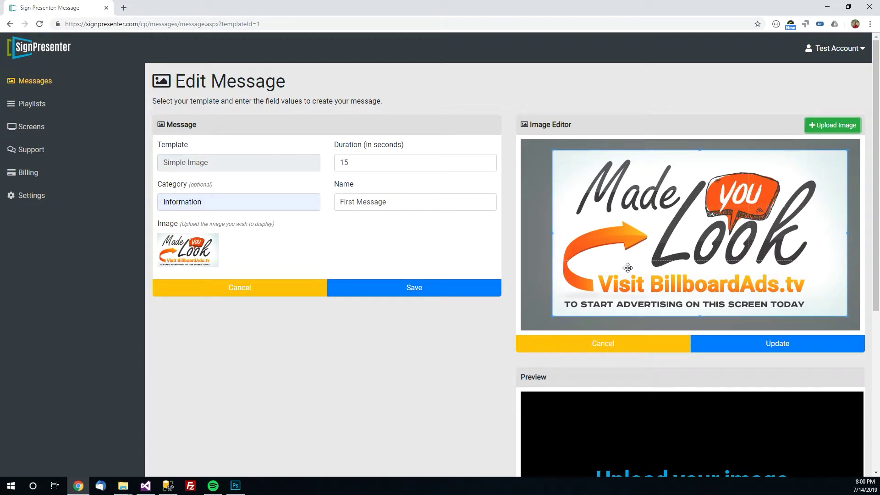
{"action": "left_click", "coordinate": [745, 349]}
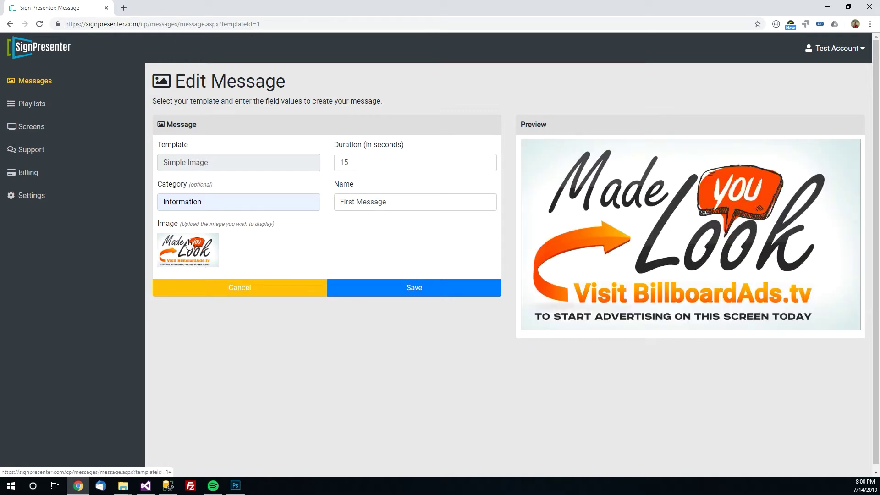
{"action": "left_click", "coordinate": [415, 299]}
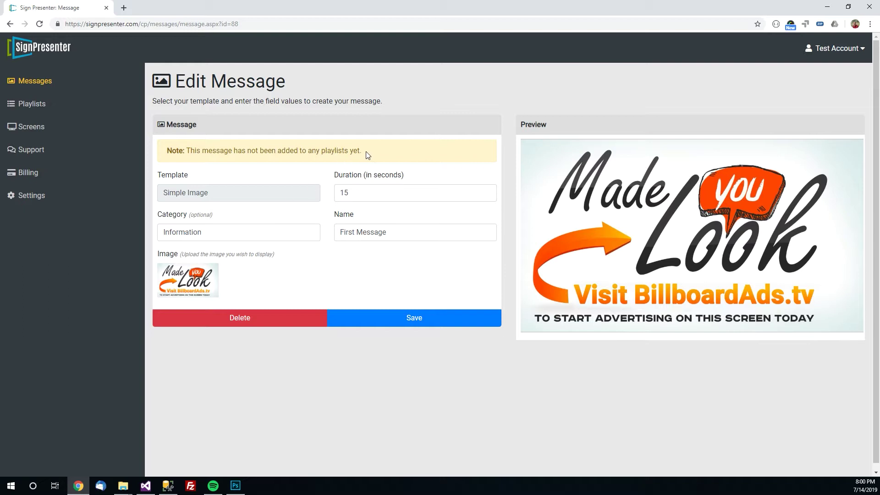
{"action": "left_click_drag", "start_coordinate": [366, 151], "coordinate": [167, 151]}
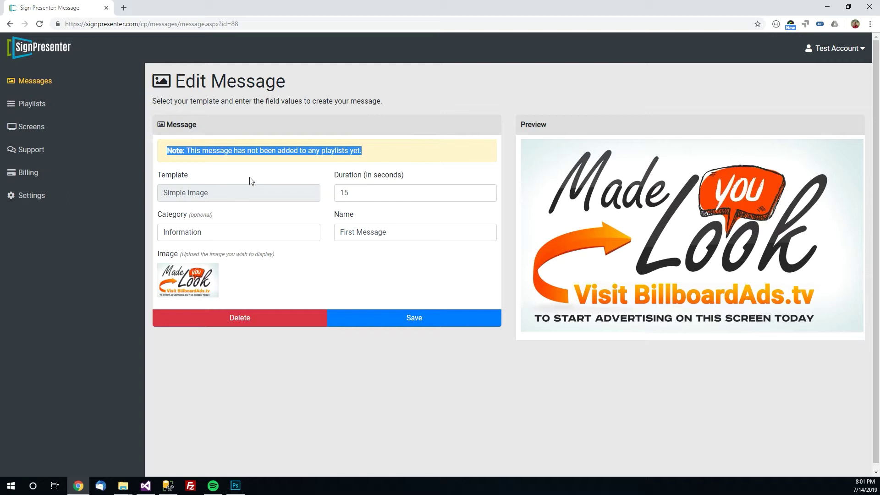
{"action": "left_click", "coordinate": [32, 86]}
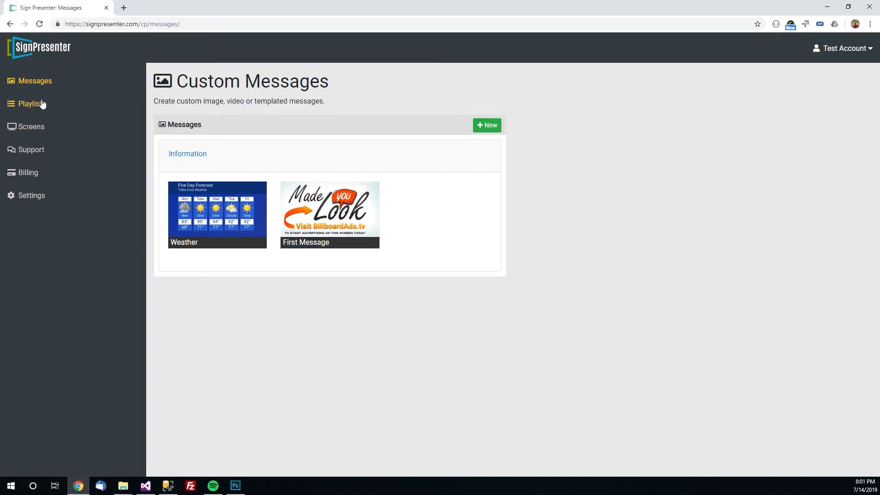
Open Custom Playlist from the Playlists page for editing
{"action": "left_click", "coordinate": [31, 108]}
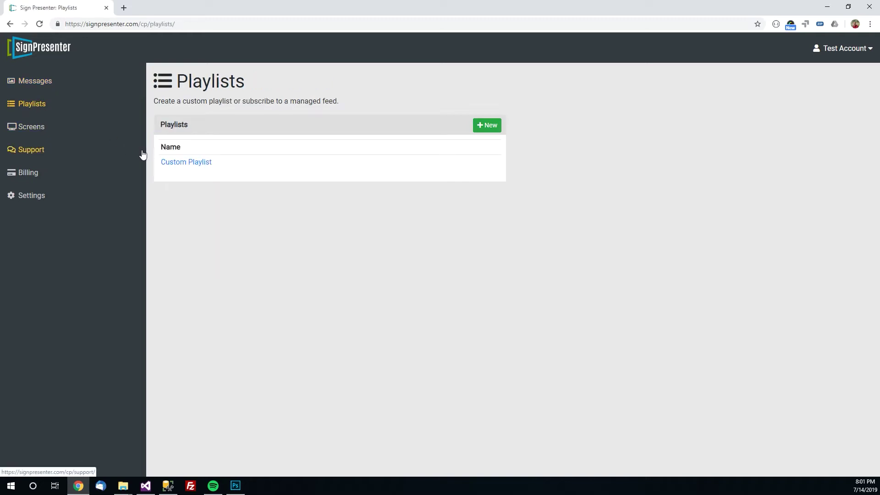
{"action": "left_click", "coordinate": [171, 163]}
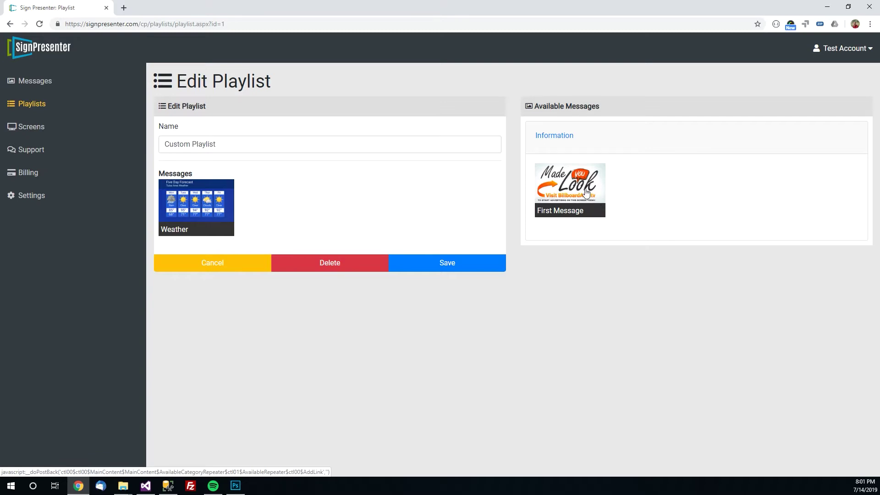
Add First Message to Custom Playlist ahead of Weather and save the playlist
{"action": "left_click", "coordinate": [586, 192]}
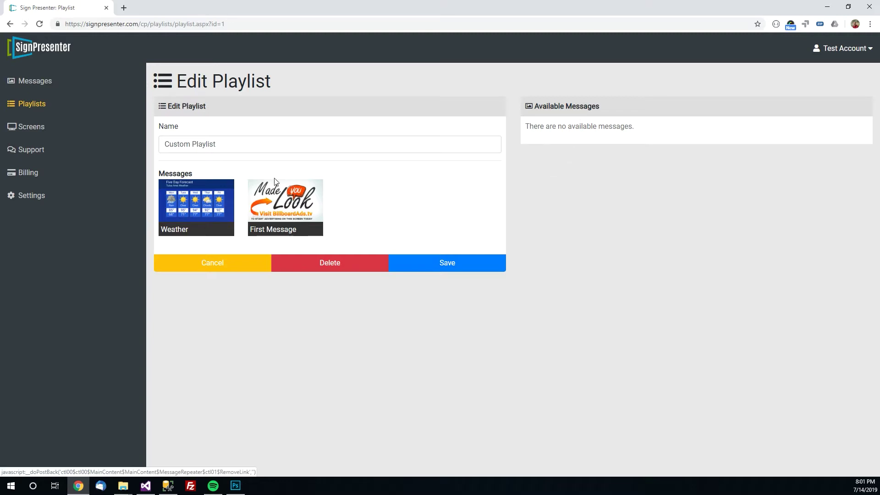
{"action": "left_click", "coordinate": [181, 210]}
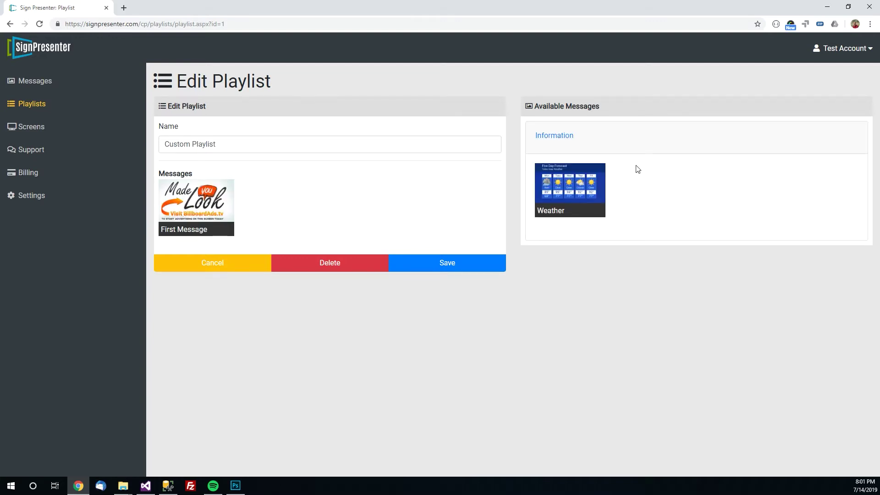
{"action": "left_click", "coordinate": [592, 196]}
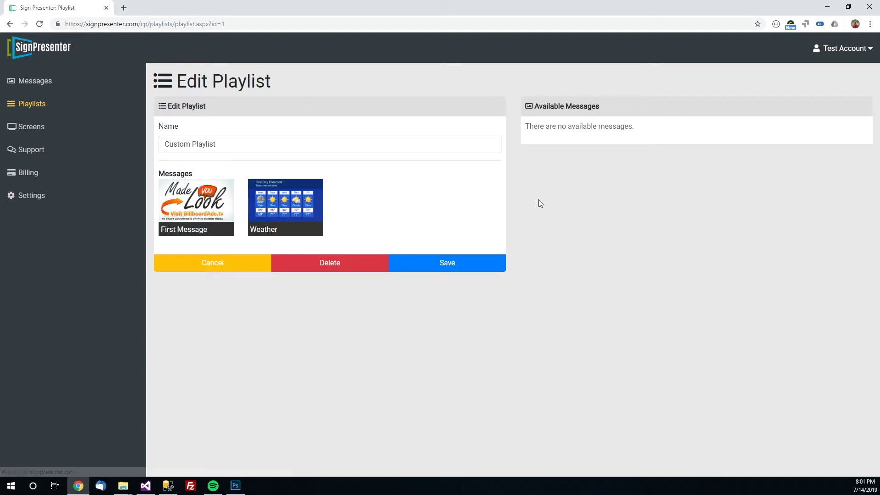
{"action": "left_click", "coordinate": [446, 260]}
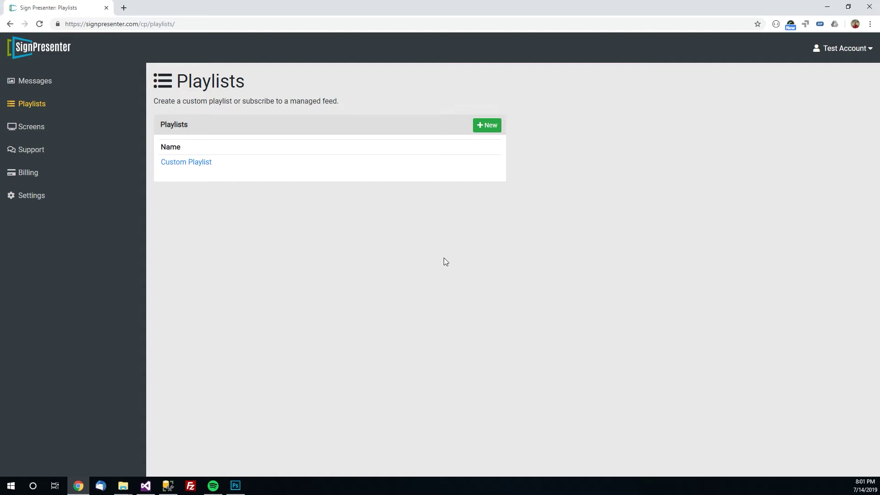
{"action": "left_click", "coordinate": [492, 130]}
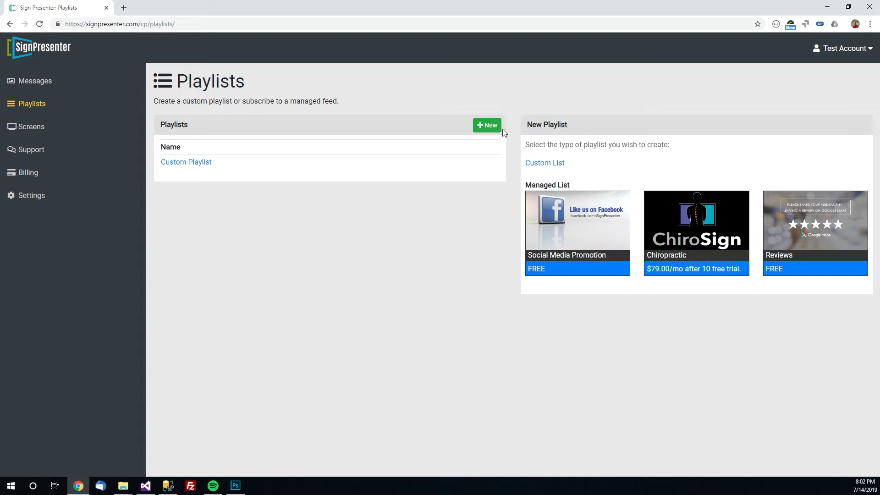
{"action": "left_click", "coordinate": [548, 167]}
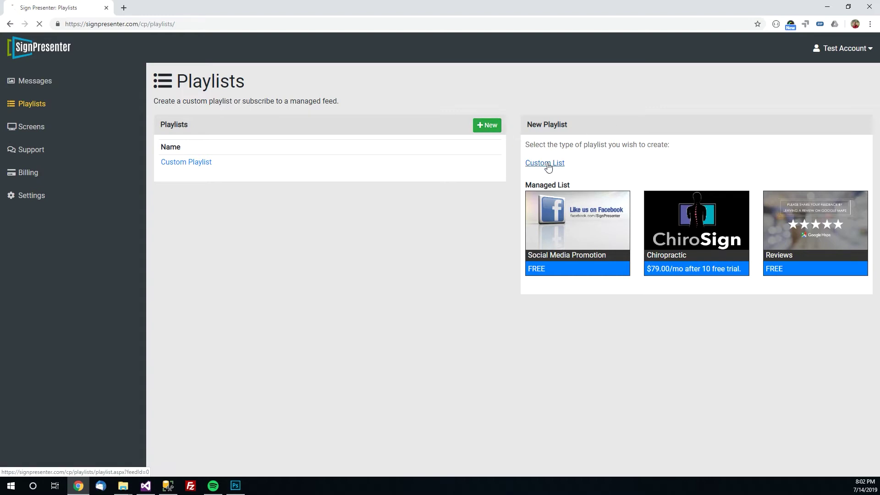
{"action": "triple_click", "coordinate": [449, 143]}
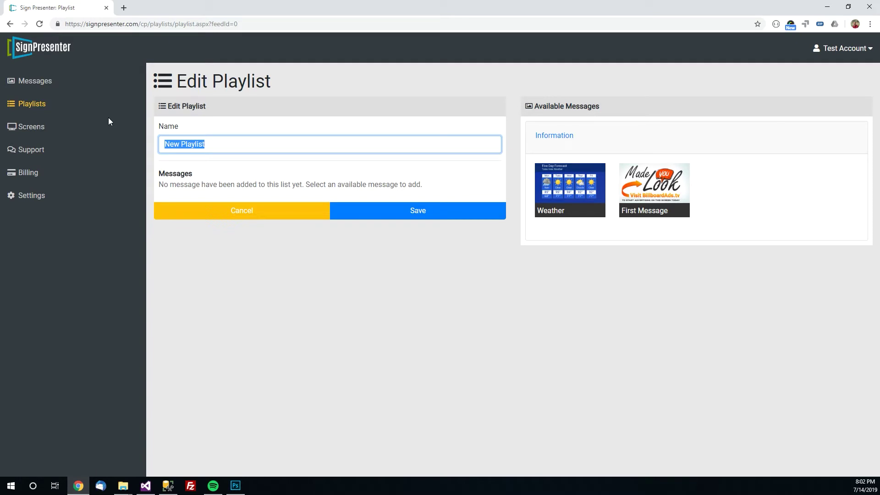
{"action": "type", "text": "Weekle"}
{"action": "key", "text": "BackSpace"}
{"action": "key", "text": "BackSpace"}
{"action": "type", "text": "end Playlist"}
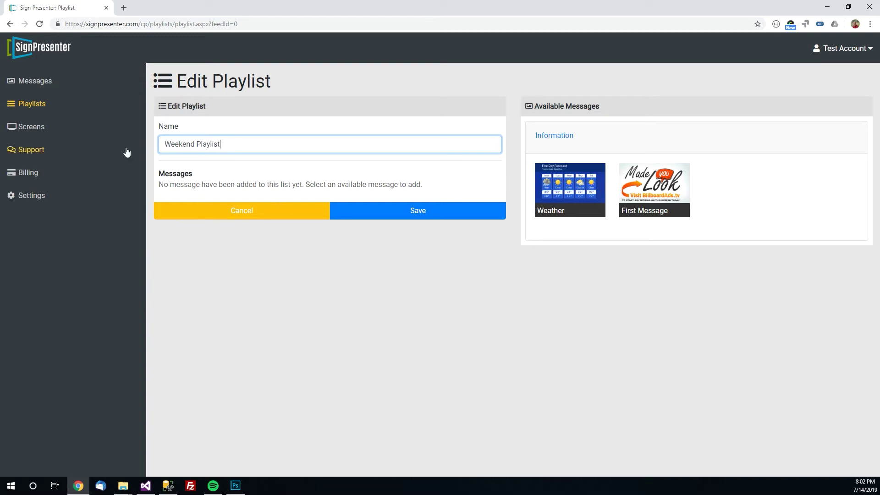
{"action": "left_click", "coordinate": [32, 104]}
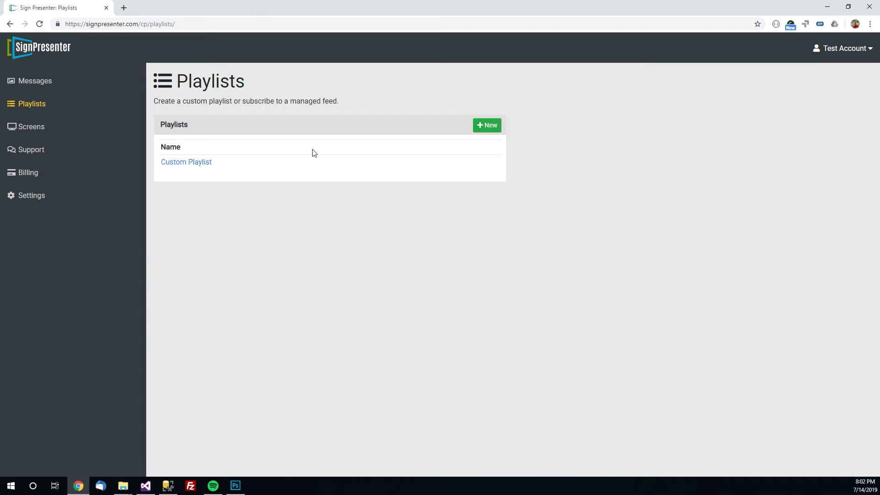
{"action": "left_click", "coordinate": [497, 130]}
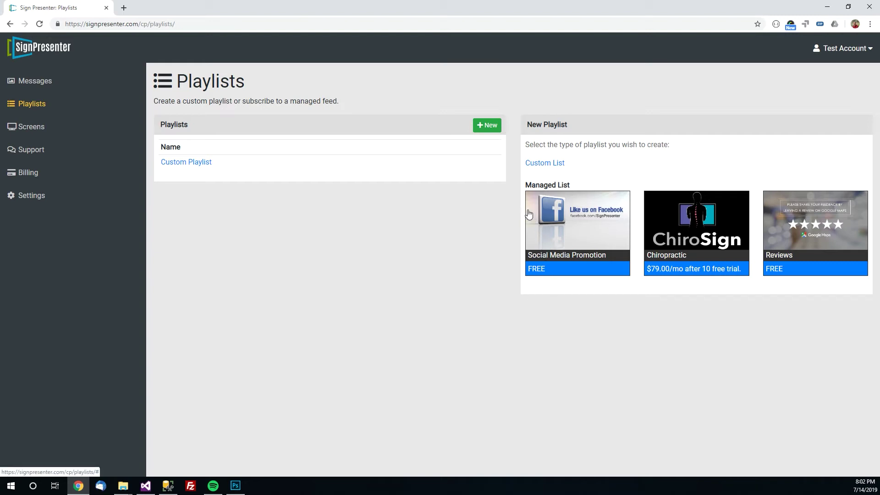
{"action": "left_click", "coordinate": [532, 277]}
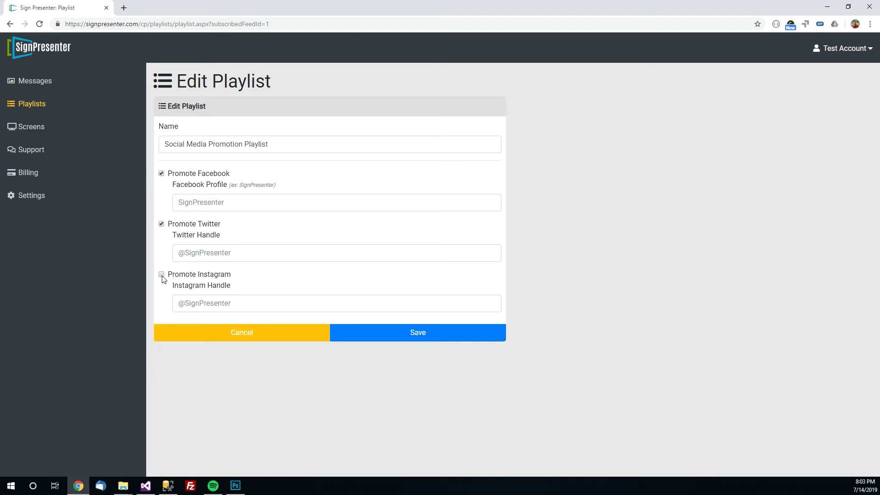
{"action": "left_click", "coordinate": [211, 208]}
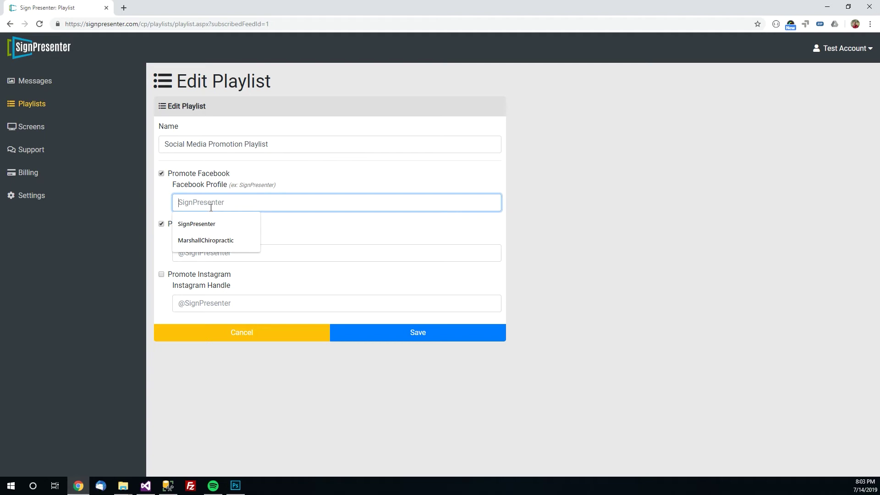
{"action": "type", "text": "SignPresenter"}
{"action": "key", "text": "Tab"}
{"action": "key", "text": "Tab"}
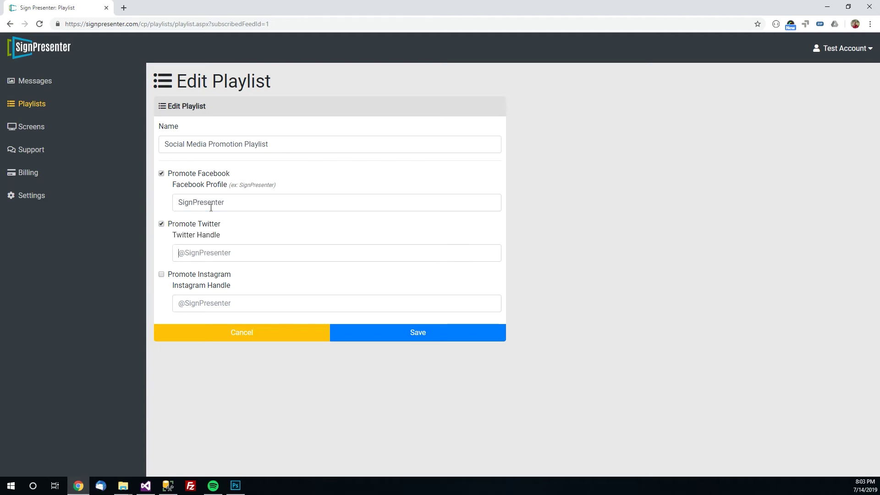
{"action": "type", "text": "@"}
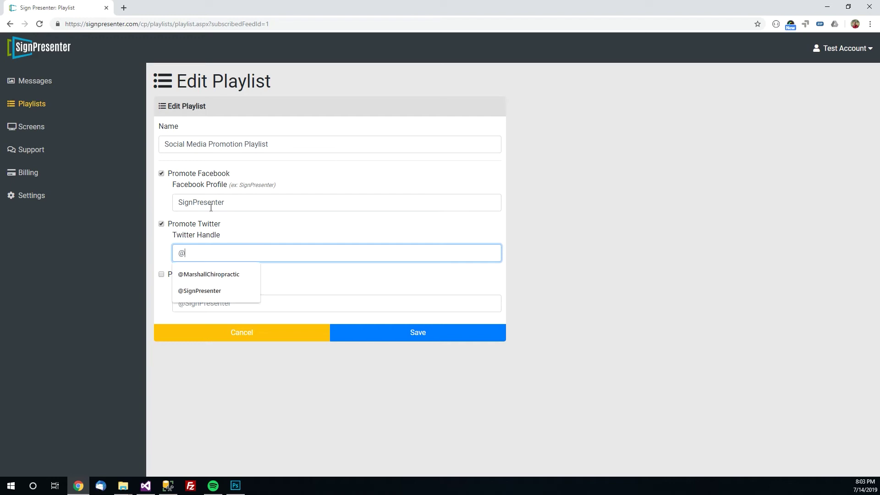
{"action": "type", "text": "SignPresenter"}
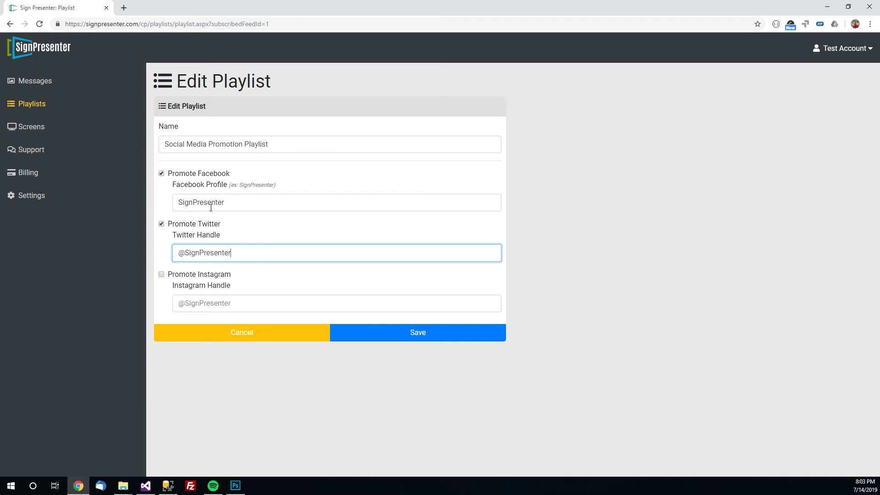
{"action": "left_click", "coordinate": [467, 336]}
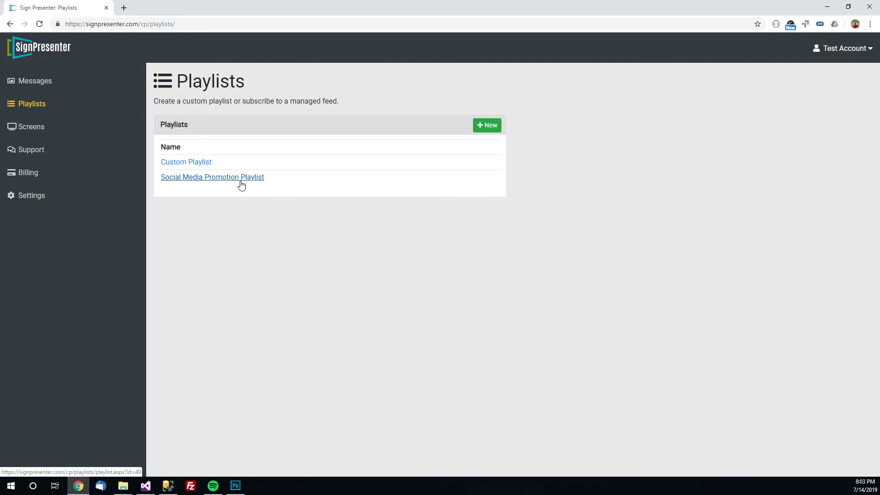
Open the SP Test Screen's settings from the Screens list
{"action": "left_click", "coordinate": [39, 132]}
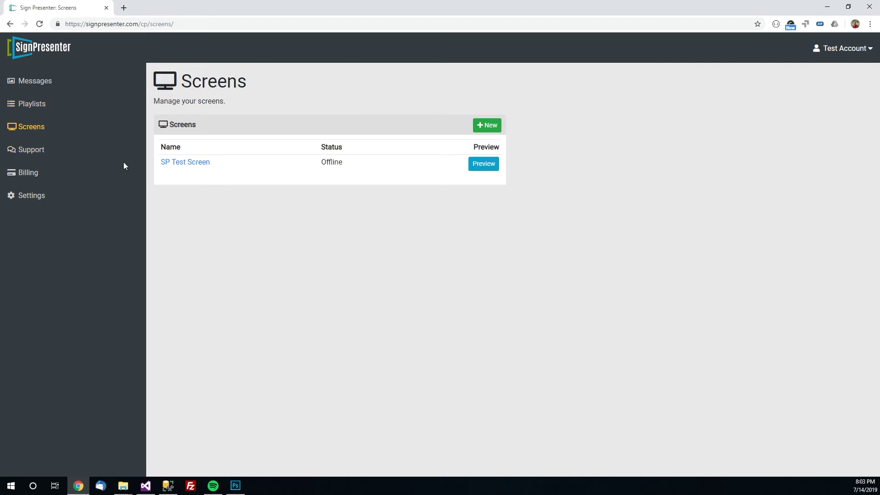
{"action": "left_click", "coordinate": [206, 169]}
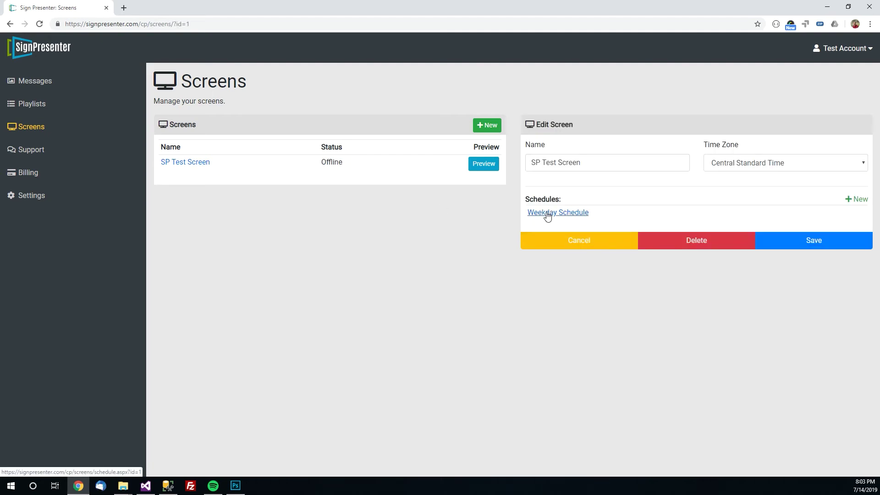
In the Weekday Schedule, change Friday's end time to 06:00 PM
{"action": "left_click", "coordinate": [578, 218]}
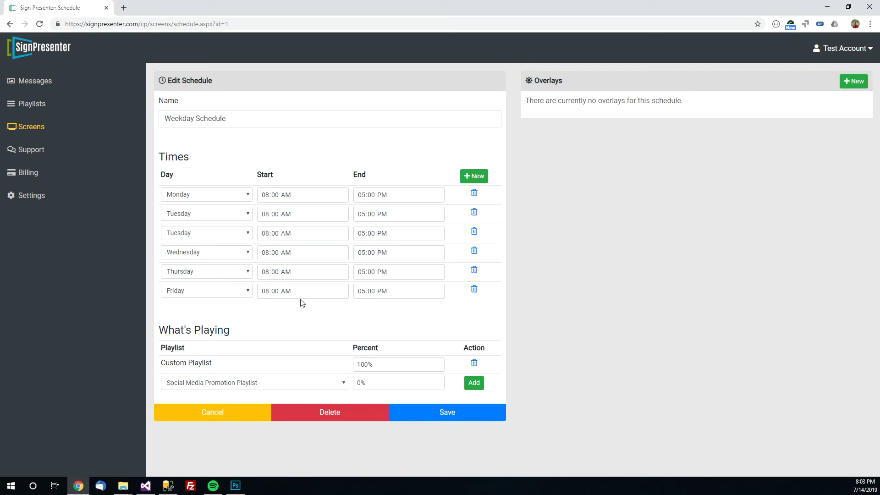
{"action": "left_click", "coordinate": [365, 294]}
{"action": "type", "text": "6"}
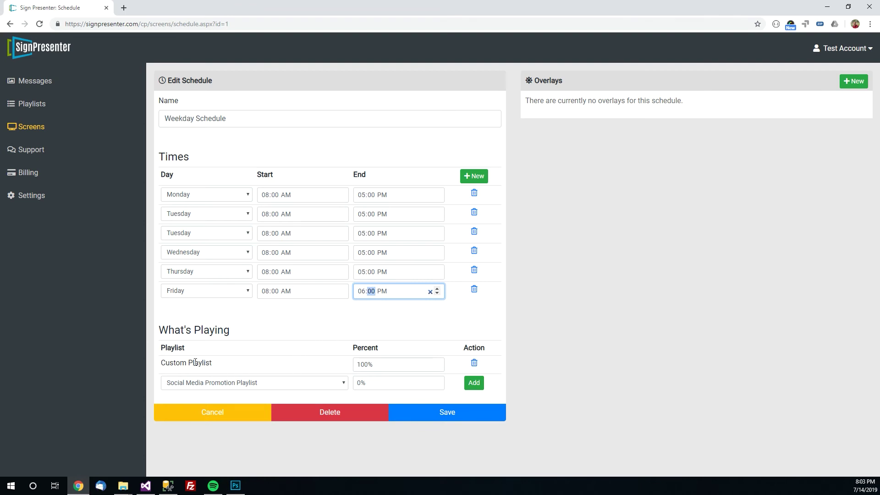
{"action": "left_click_drag", "start_coordinate": [176, 365], "coordinate": [216, 365]}
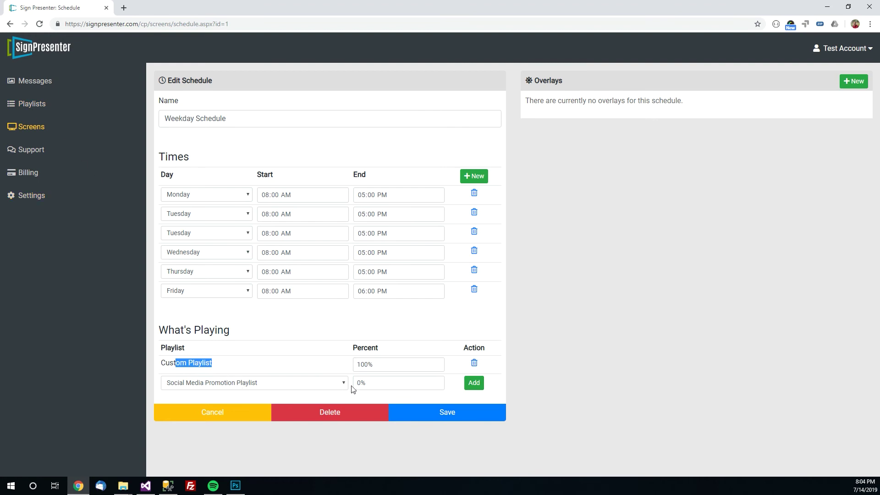
Add Social Media Promotion Playlist at 50%, cut Custom Playlist to 50%, save, and reopen to verify
{"action": "left_click_drag", "start_coordinate": [361, 384], "coordinate": [353, 382]}
{"action": "type", "text": "50"}
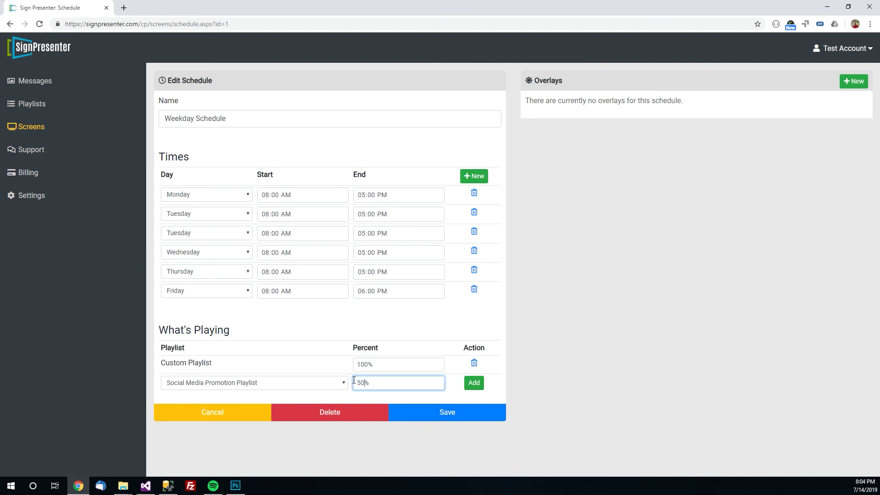
{"action": "left_click", "coordinate": [479, 385]}
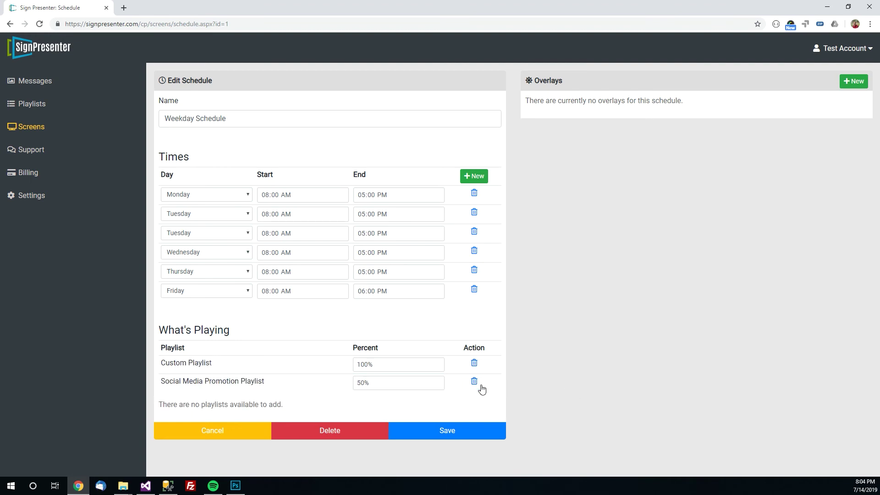
{"action": "double_click", "coordinate": [367, 364]}
{"action": "type", "text": "50"}
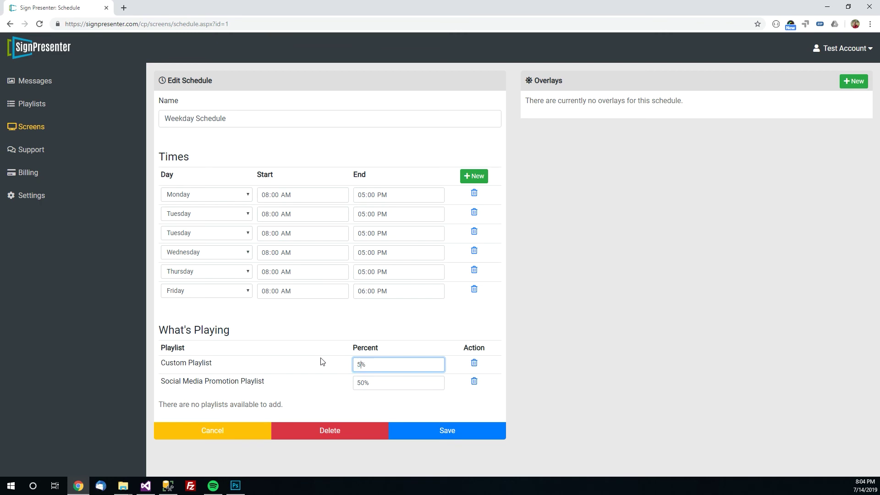
{"action": "left_click", "coordinate": [444, 434]}
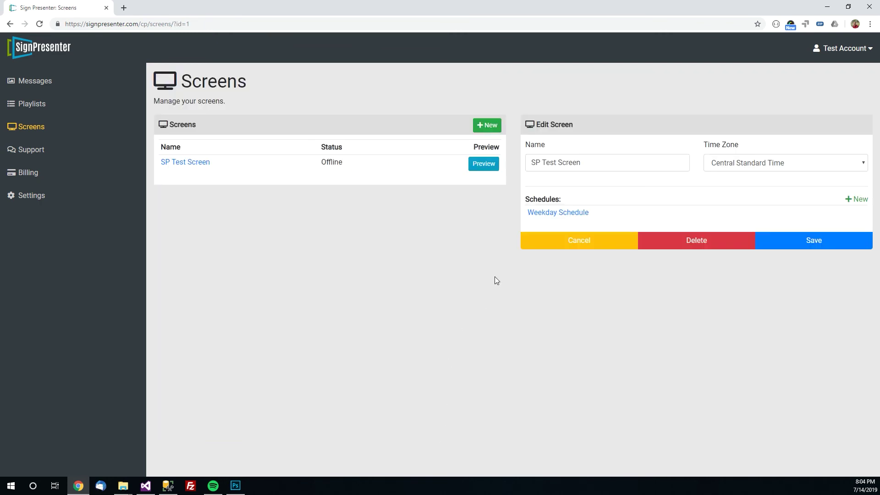
{"action": "left_click", "coordinate": [541, 213]}
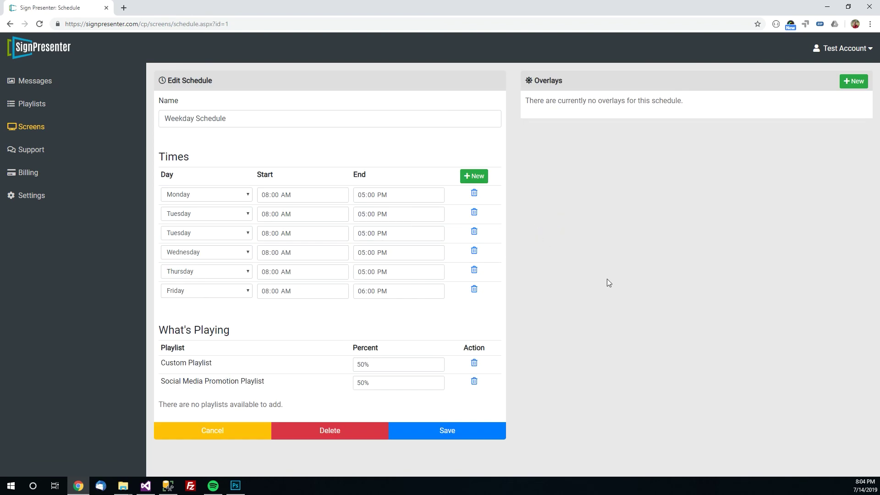
Preview SP Test Screen from the Screens list
{"action": "left_click", "coordinate": [23, 129]}
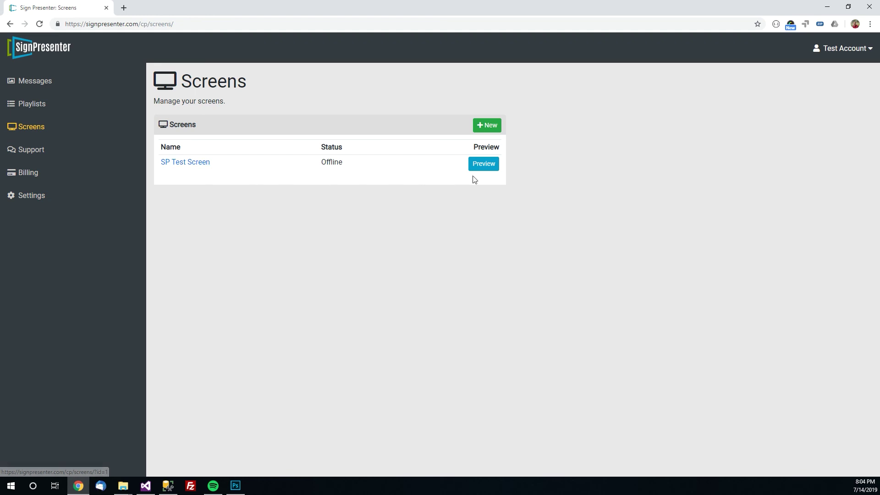
{"action": "left_click", "coordinate": [484, 165]}
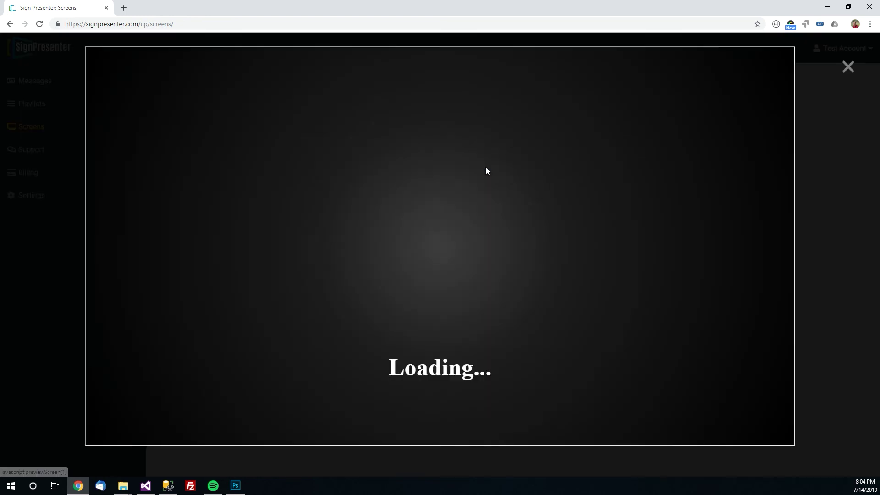